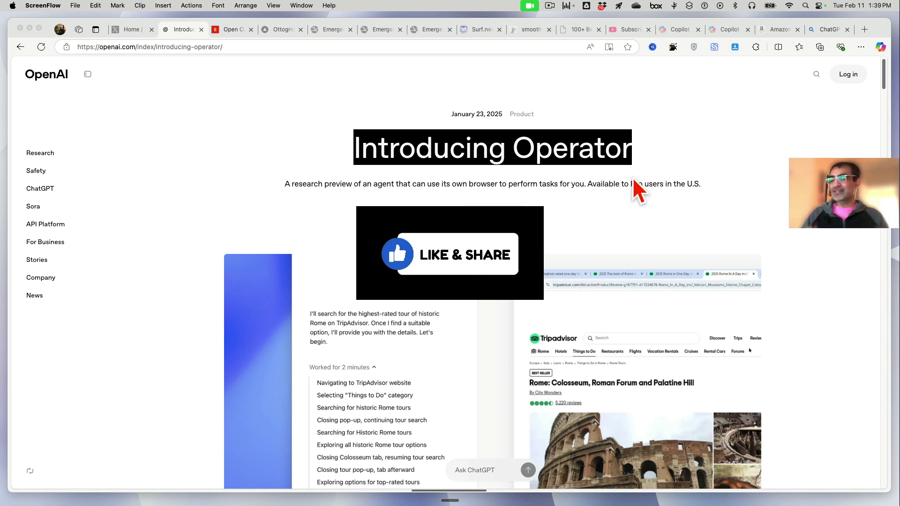
- Highlight the Introducing Operator headline and the phrases about its own browser and U.S. Pro users
left_click(614, 169)
left_click(430, 145)
left_click_drag(388, 148, 703, 161)
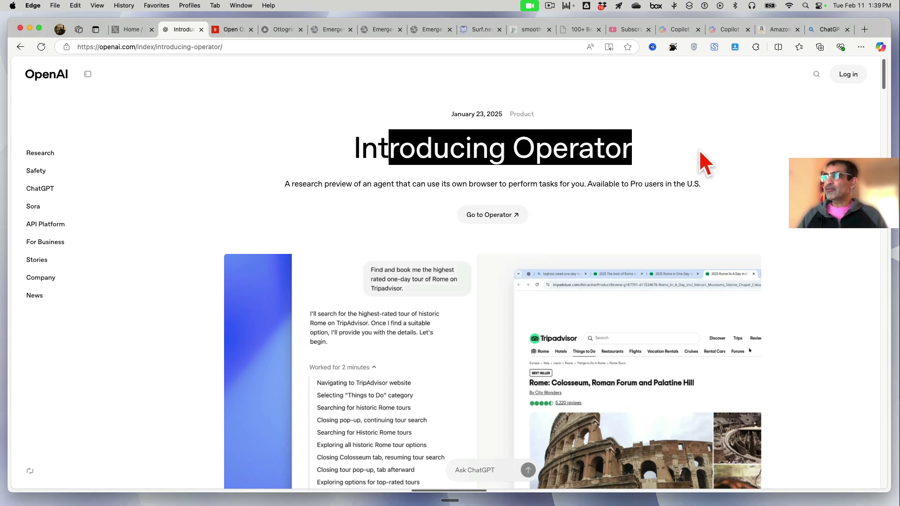
left_click(586, 149)
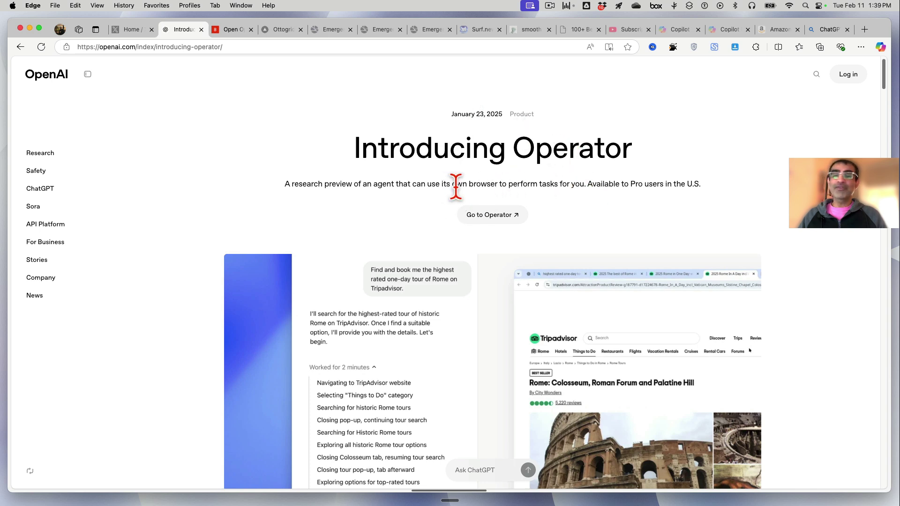
left_click_drag(463, 187, 570, 196)
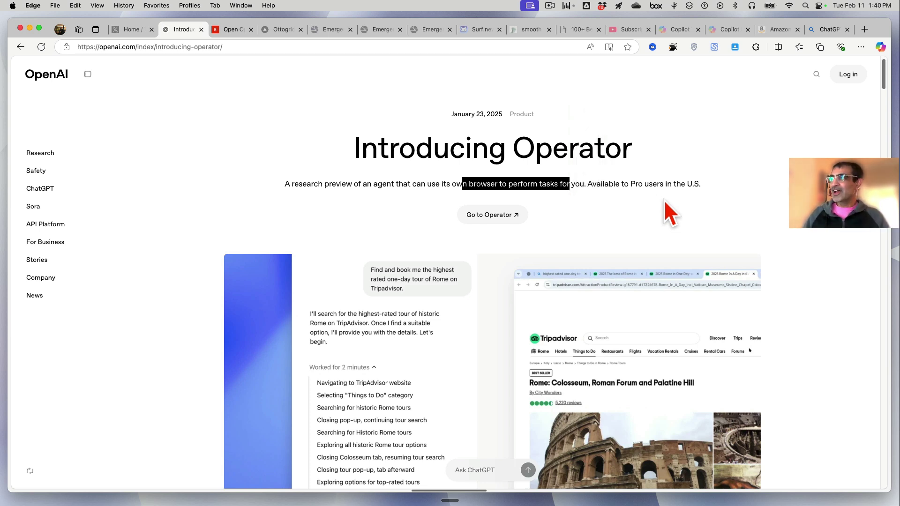
left_click_drag(628, 184, 703, 217)
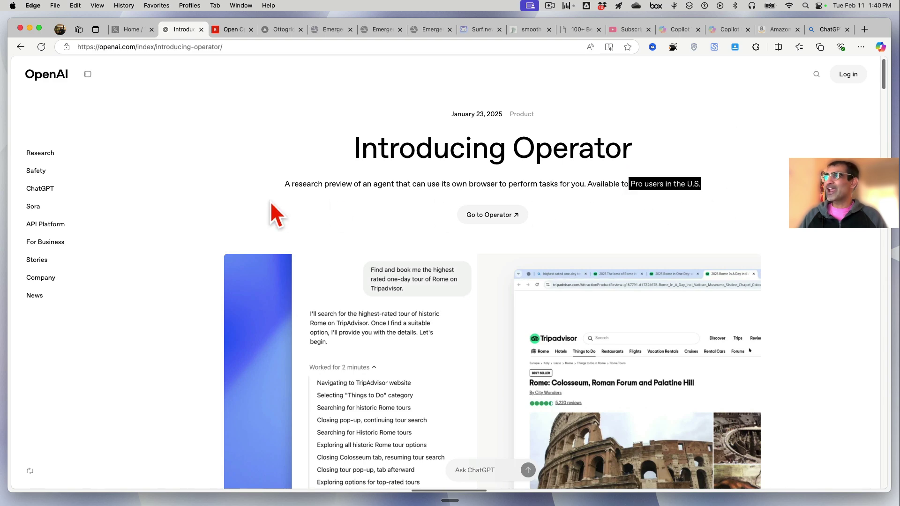
- Scroll through the Operator article and highlight the Introducing Operator headline again
scroll(275, 213, "down", 5)
scroll(322, 201, "up", 5)
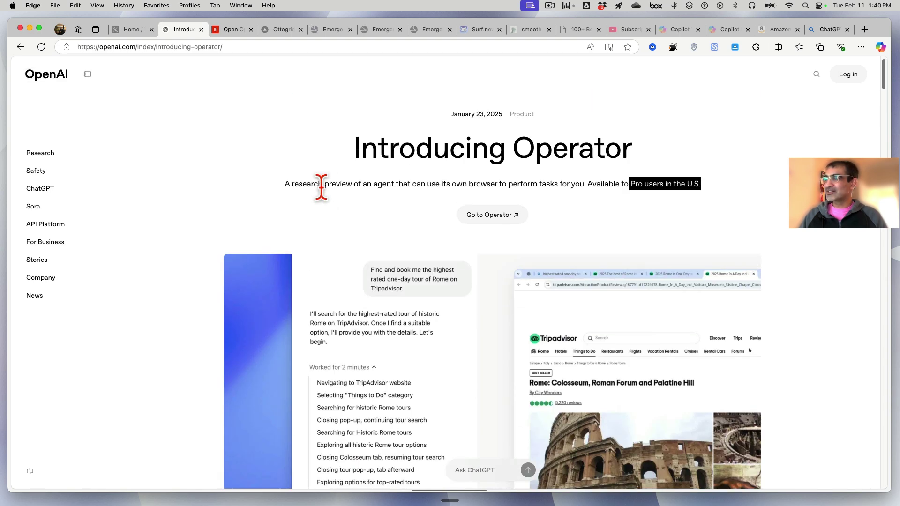
left_click_drag(399, 148, 706, 164)
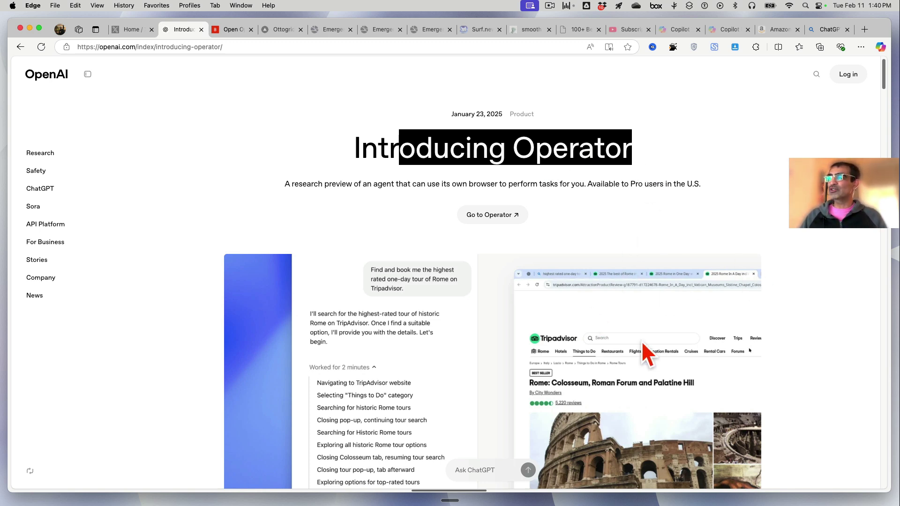
scroll(635, 295, "down", 3)
scroll(633, 293, "down", 5)
scroll(639, 297, "up", 7)
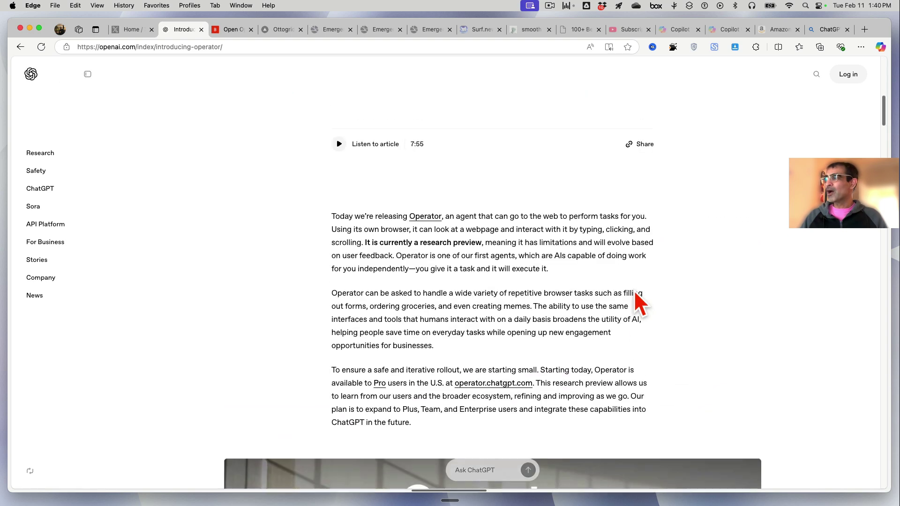
- Replace the Open Operator prompt with the Hacker News top-2 summary request and run it
left_click(225, 32)
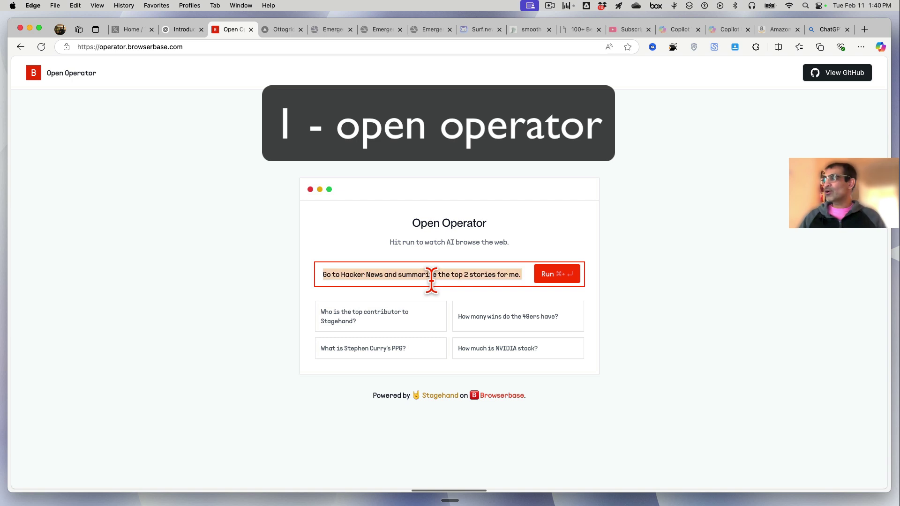
key("BackSpace")
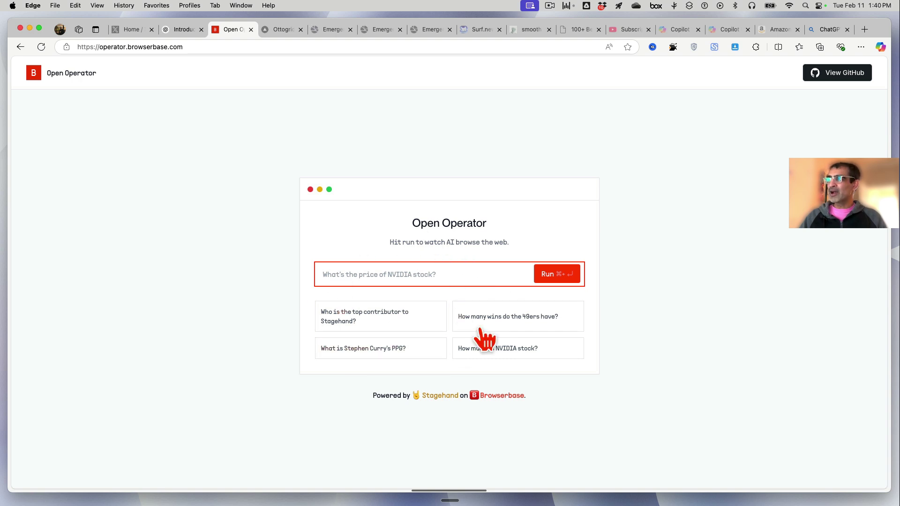
type("Go to Hacker News and summarize the top 2 stories for me.")
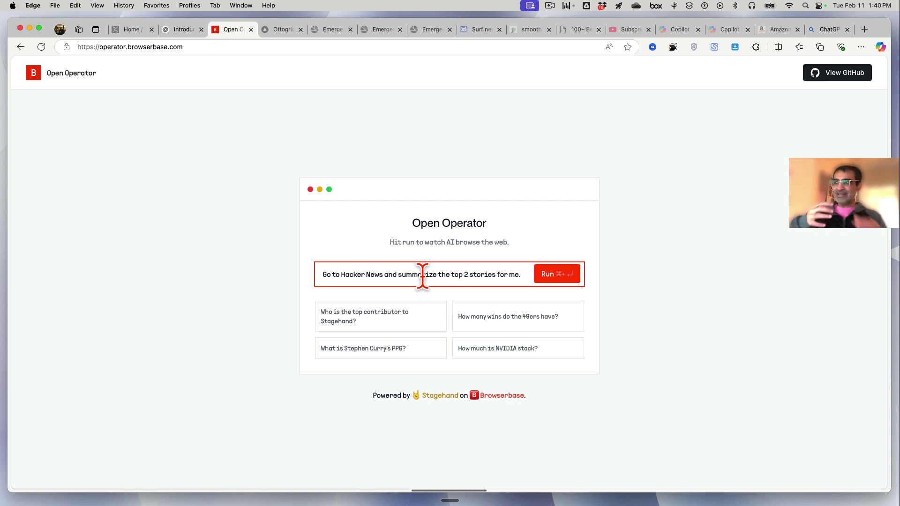
left_click(559, 280)
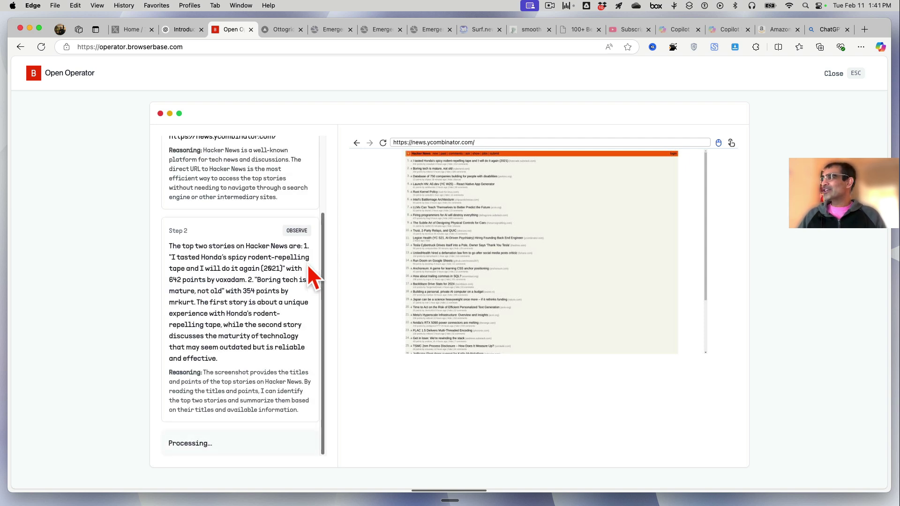
- Scroll the Open Operator steps and enlarge the Hacker News screenshot until step 3 reports completion
scroll(253, 262, "up", 4)
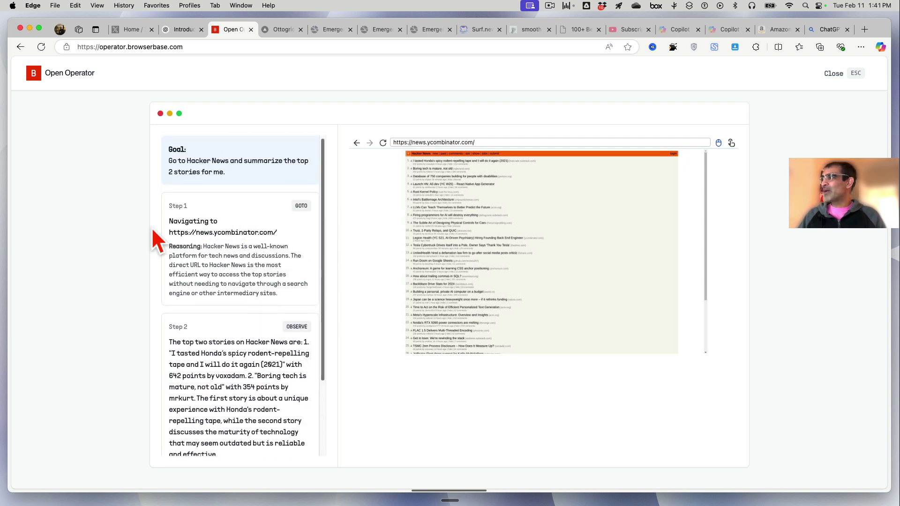
left_click_drag(173, 220, 307, 284)
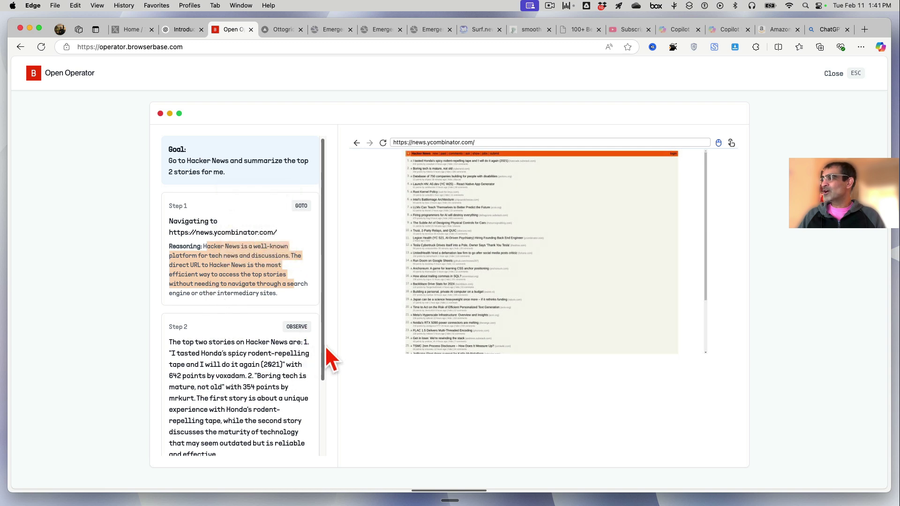
left_click_drag(322, 346, 322, 397)
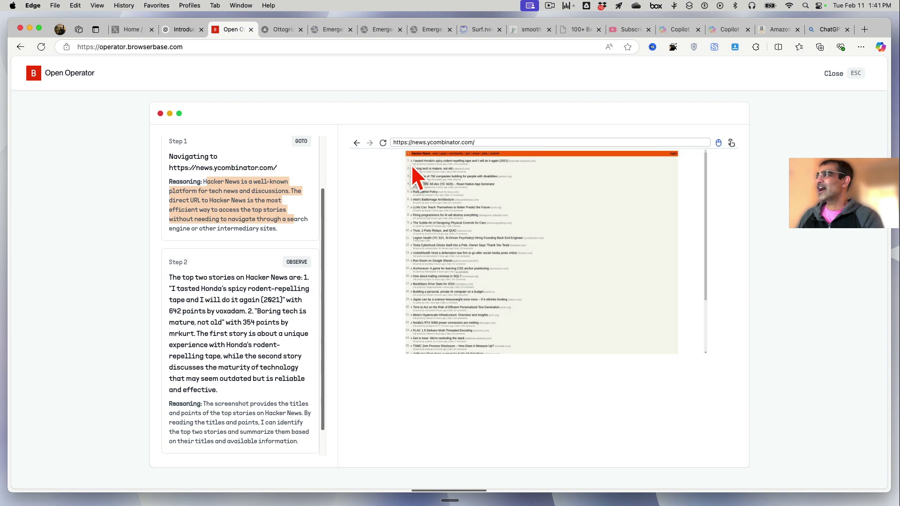
left_click(770, 206)
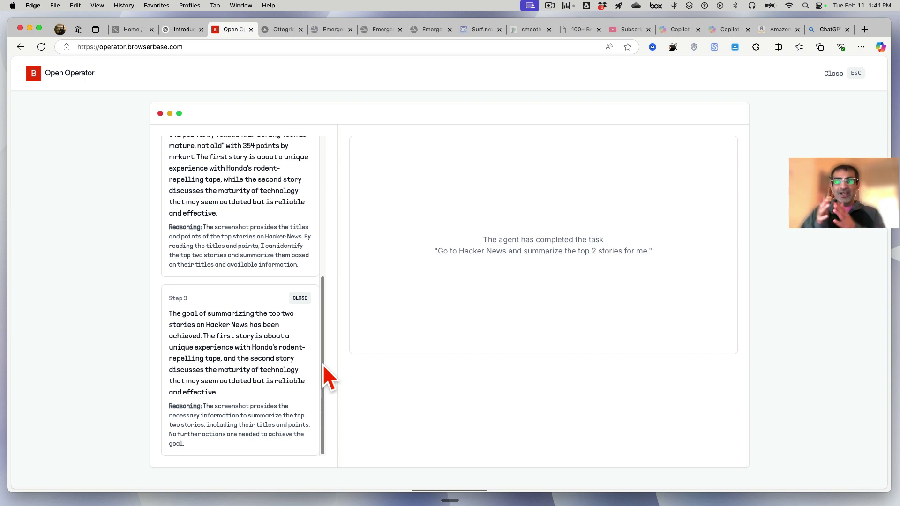
scroll(304, 356, "up", 5)
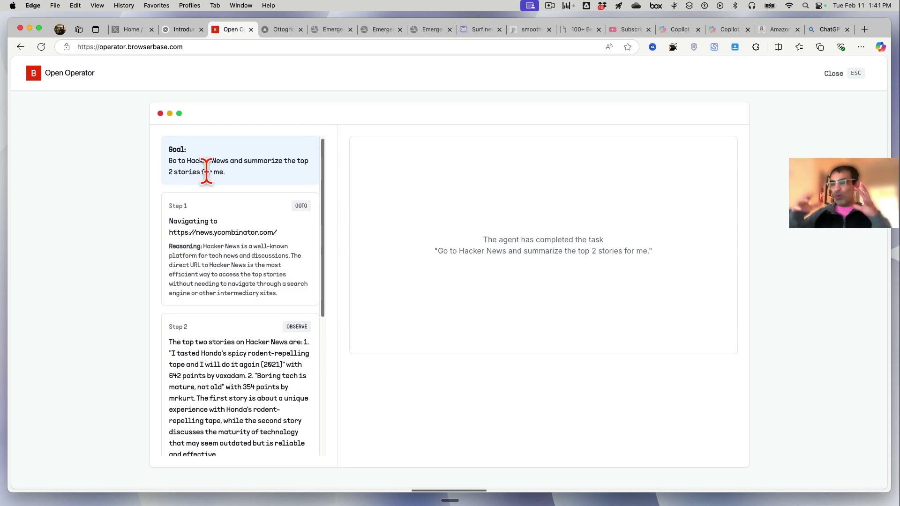
scroll(234, 403, "down", 2)
scroll(233, 410, "down", 6)
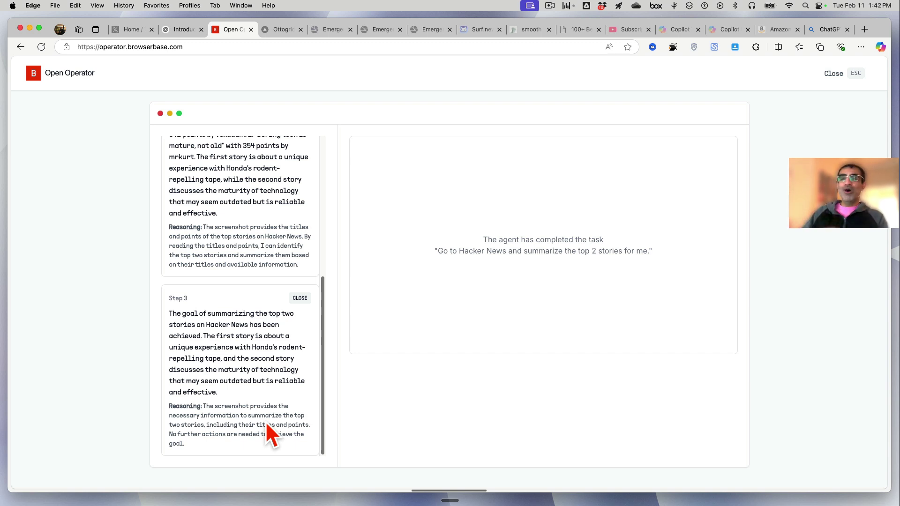
- Paste the Hacker News top-2 summary request into Ottogrid, submit it, and read the summaries
left_click(281, 31)
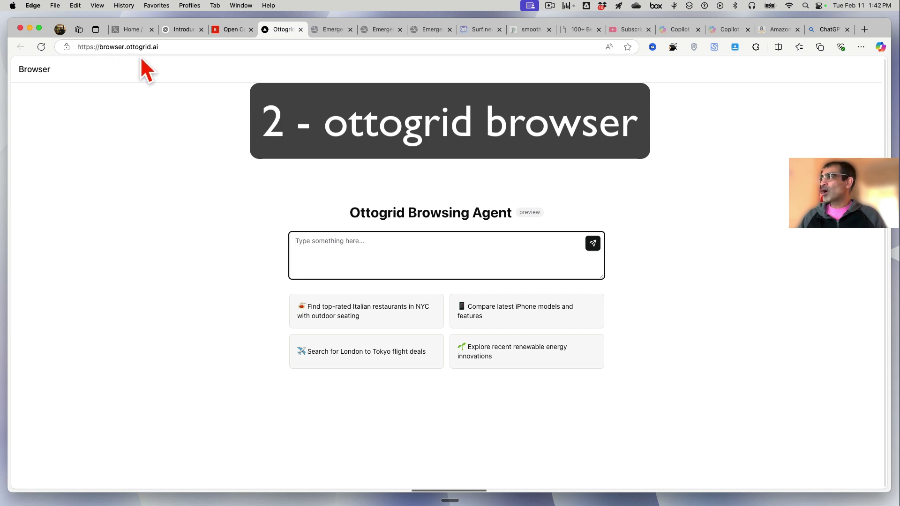
type("Go to Hacker News and summarize the top 2 stories for me.")
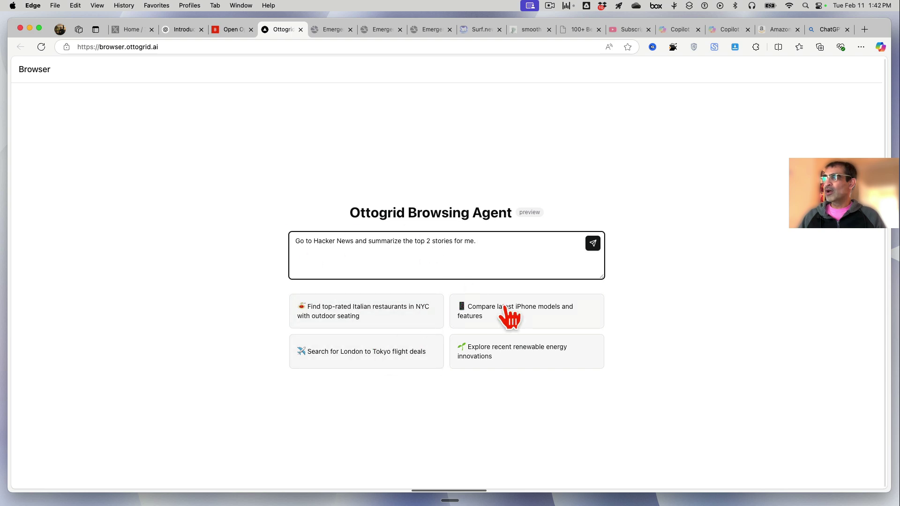
left_click(592, 244)
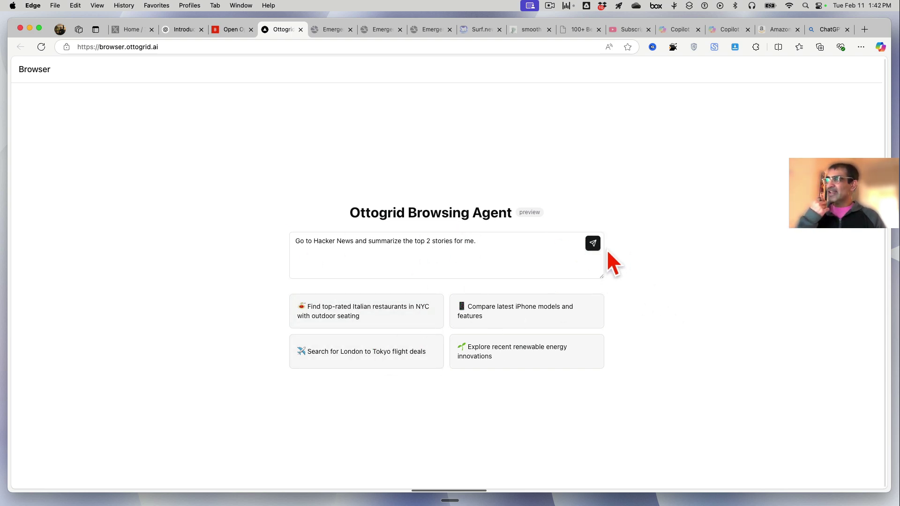
left_click(534, 246)
key("Return")
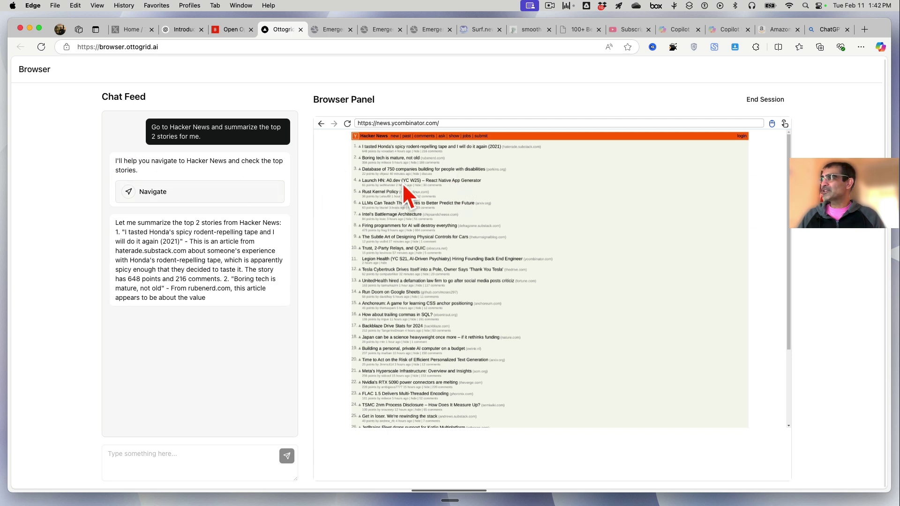
left_click_drag(136, 230, 183, 232)
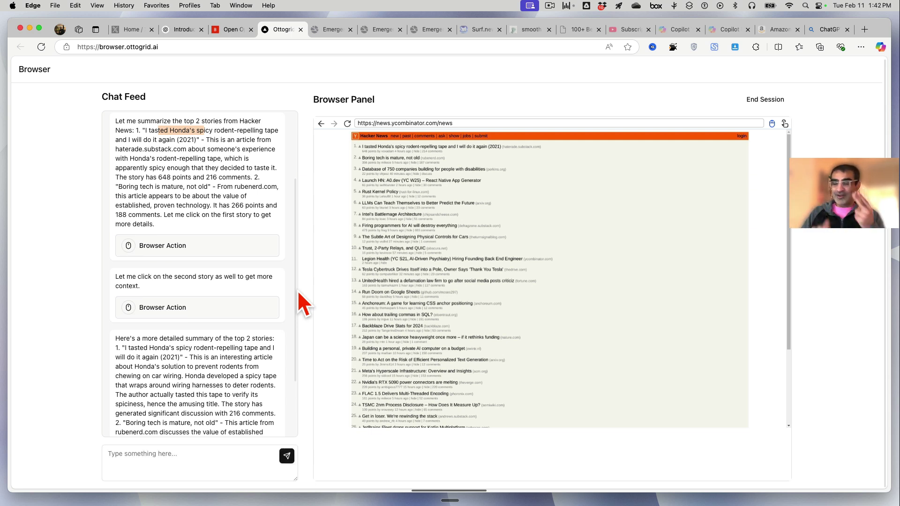
scroll(250, 285, "down", 3)
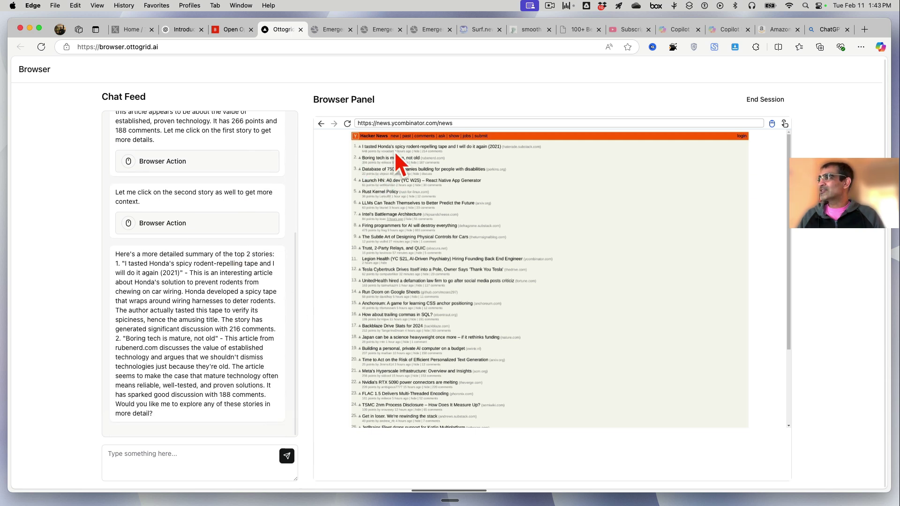
- Open news.ycombinator.com in a new tab, view the 'new' stories, then return to Open Operator
left_click(864, 29)
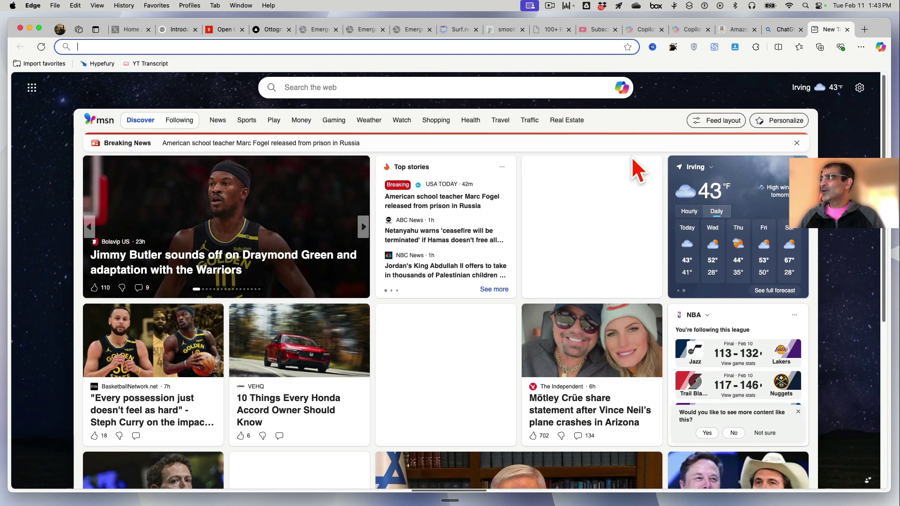
type("new")
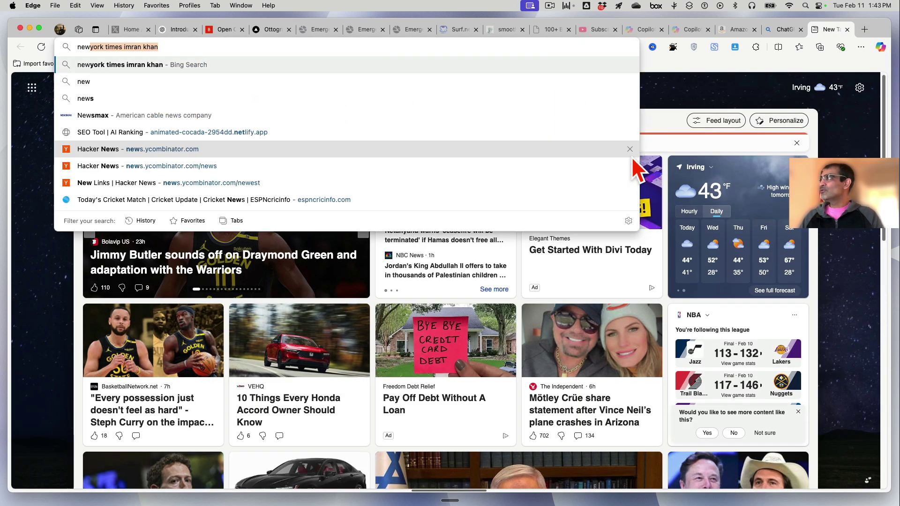
type("s")
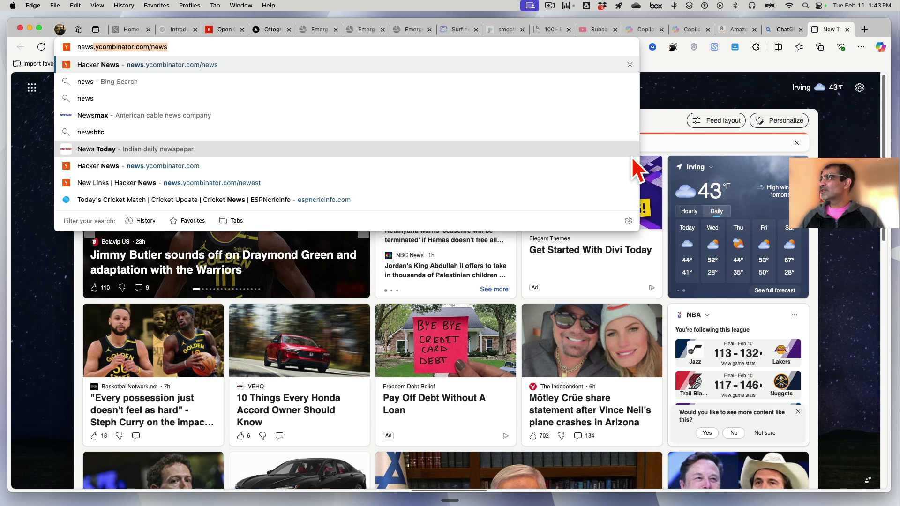
key("BackSpace")
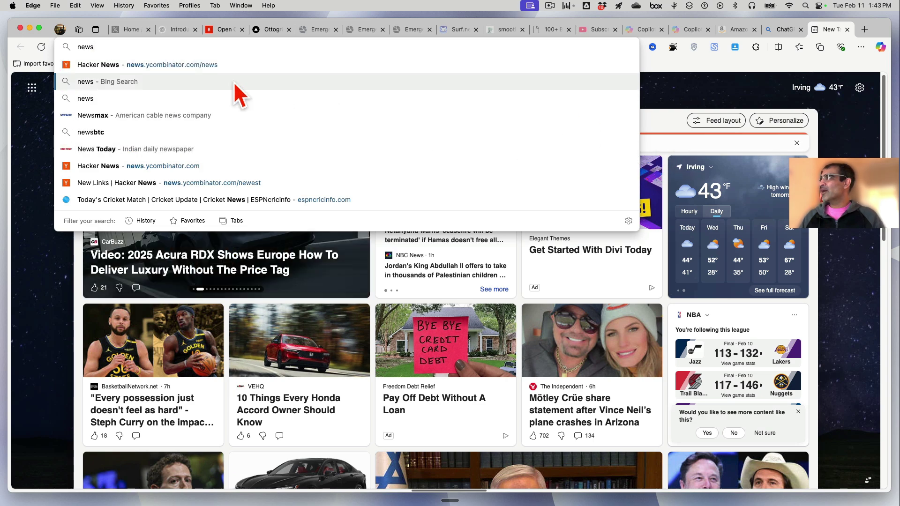
left_click(213, 64)
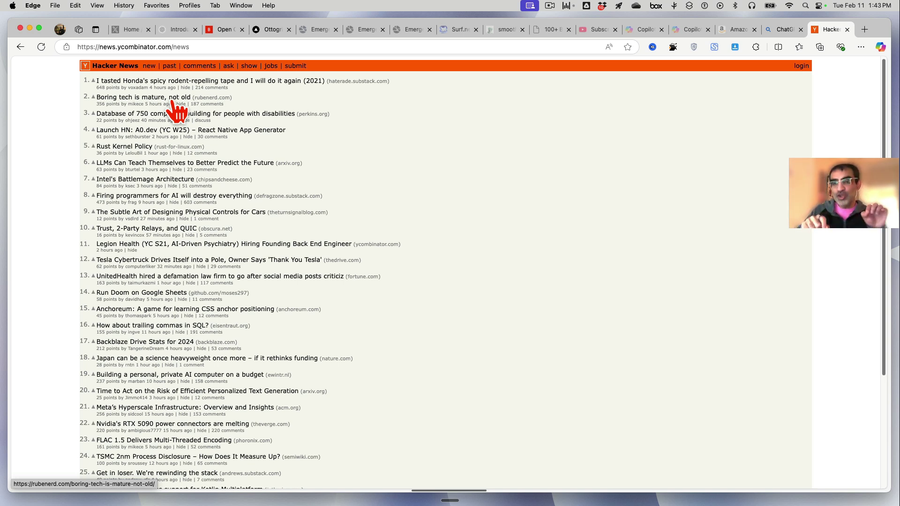
left_click(149, 66)
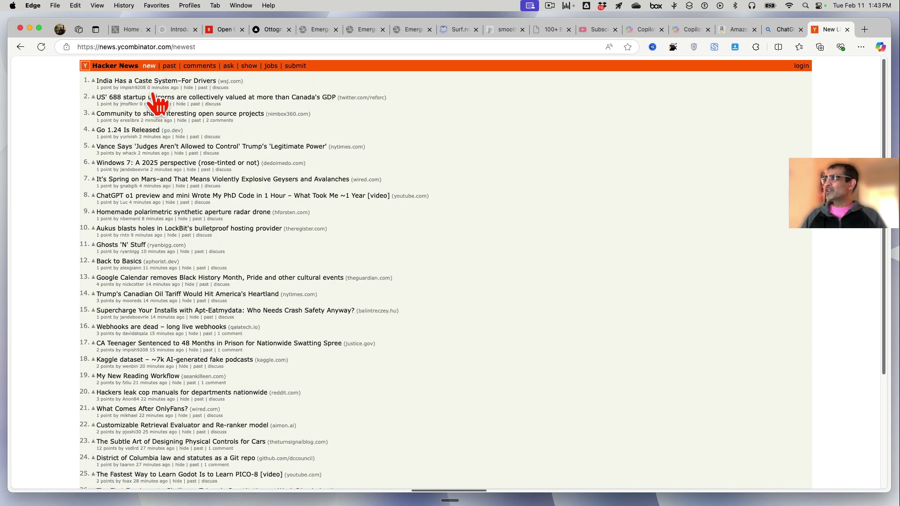
left_click(218, 33)
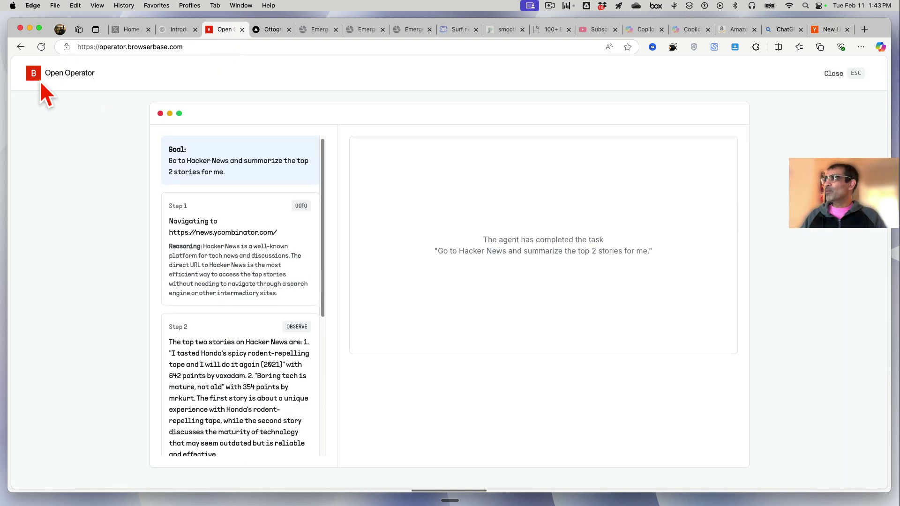
- Reset the Ottogrid session, run the London to Tokyo flight deals example, then end it
left_click(254, 32)
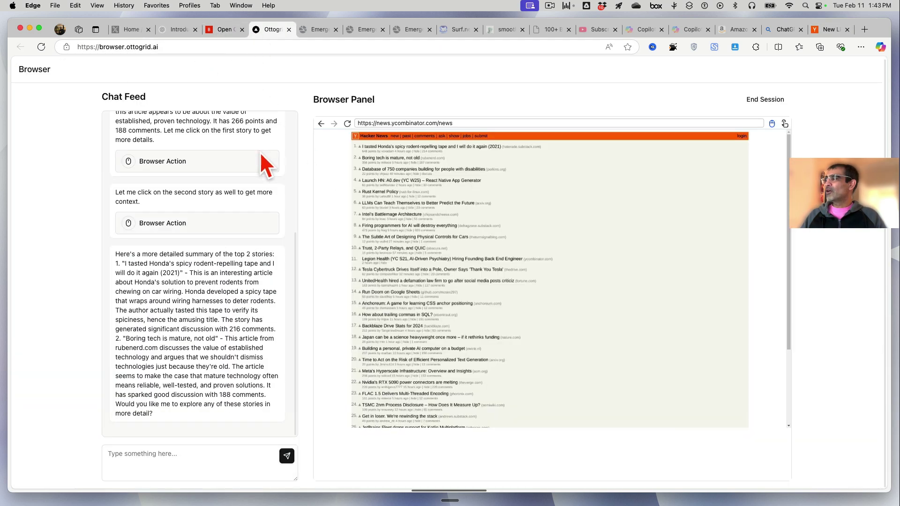
scroll(259, 152, "up", 5)
left_click(29, 71)
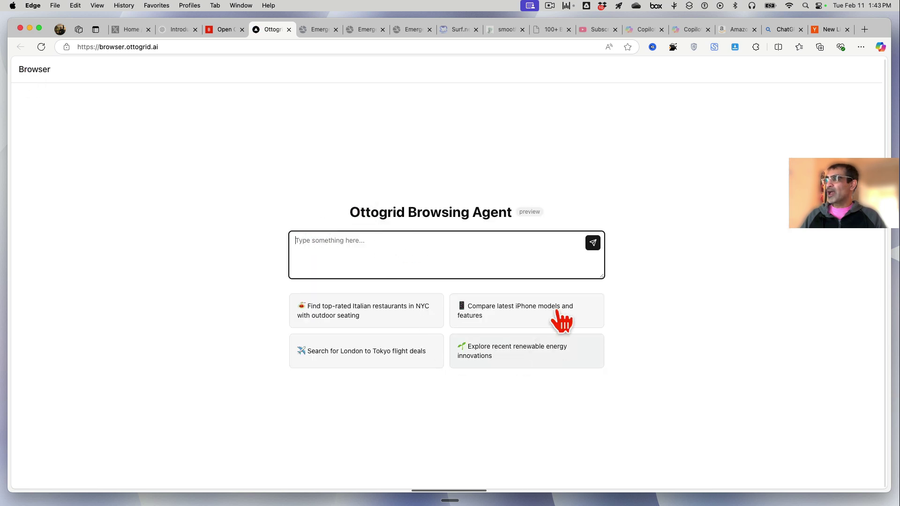
left_click(364, 361)
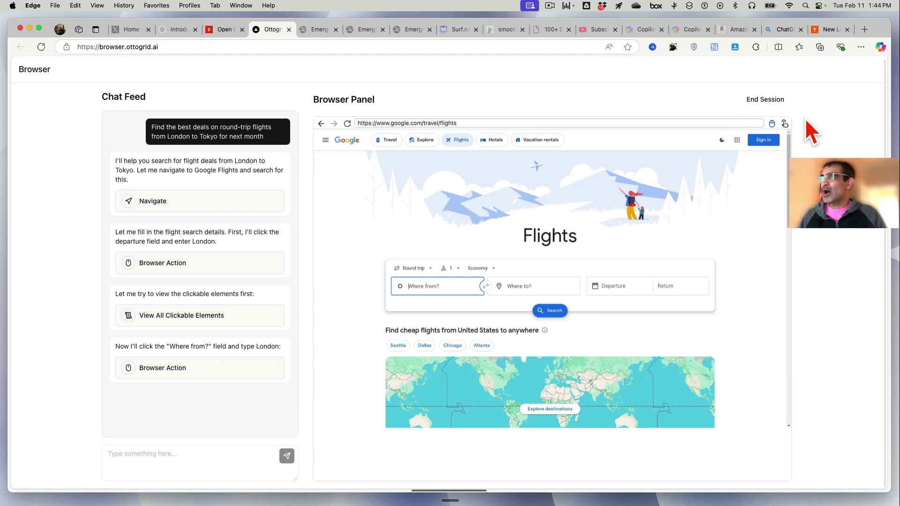
left_click(773, 100)
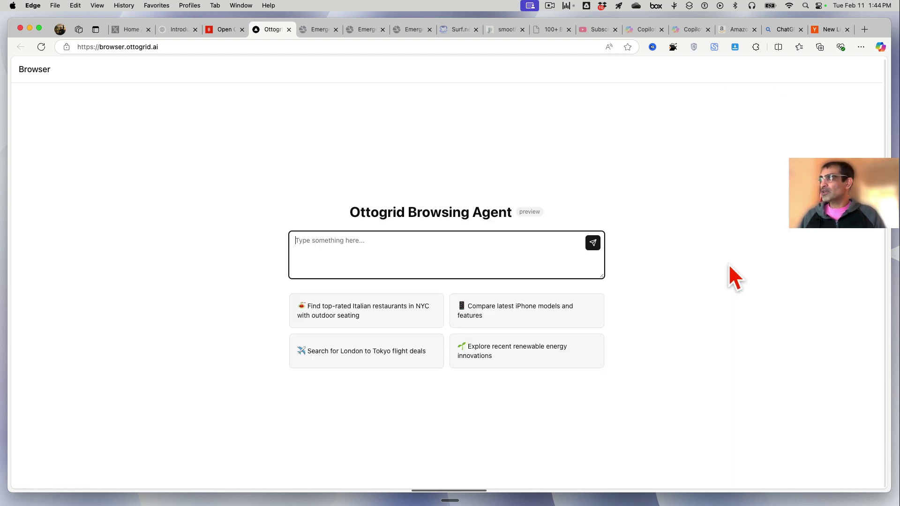
- Skim the Emergence homepage tagline, then move to the Emergence dashboard with the Hacker News prompt
left_click(311, 33)
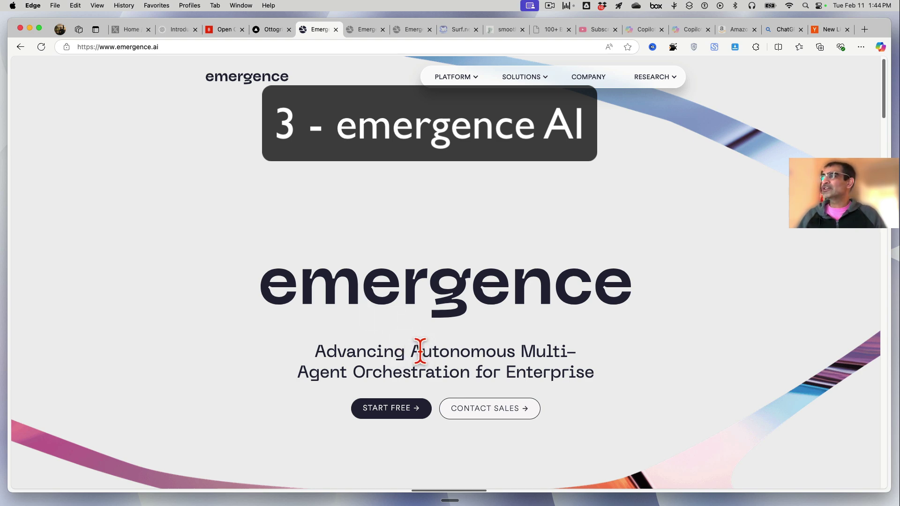
left_click_drag(417, 353, 577, 353)
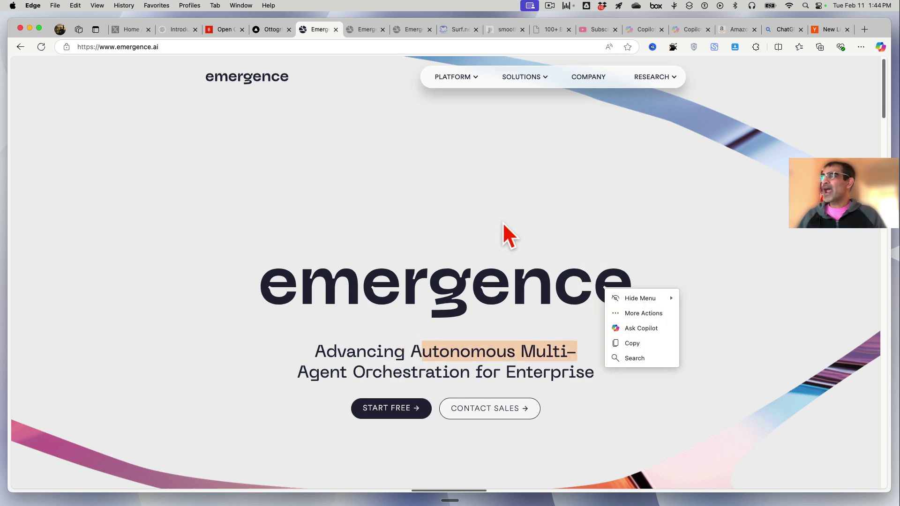
left_click(538, 380)
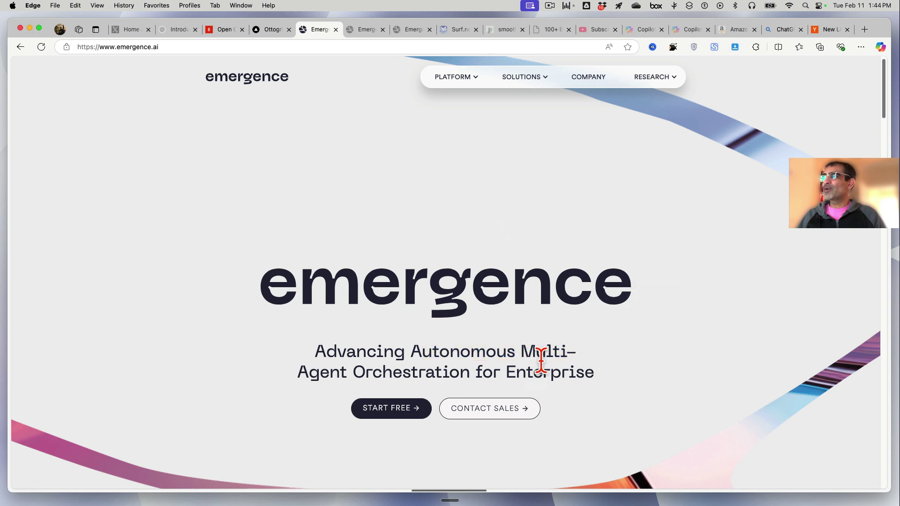
left_click(363, 30)
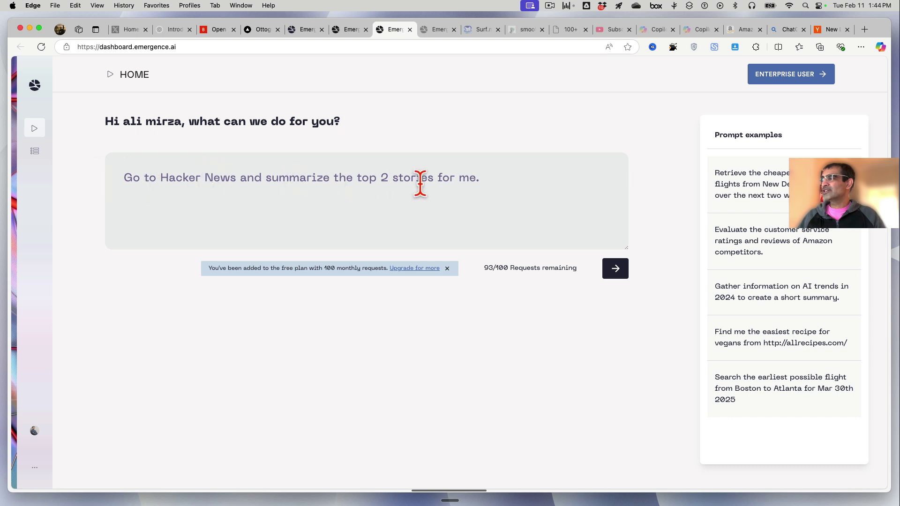
- Send the top-2 request, then read the earlier 'Summarize Hacker News top 5 stories' workflow output
left_click(615, 272)
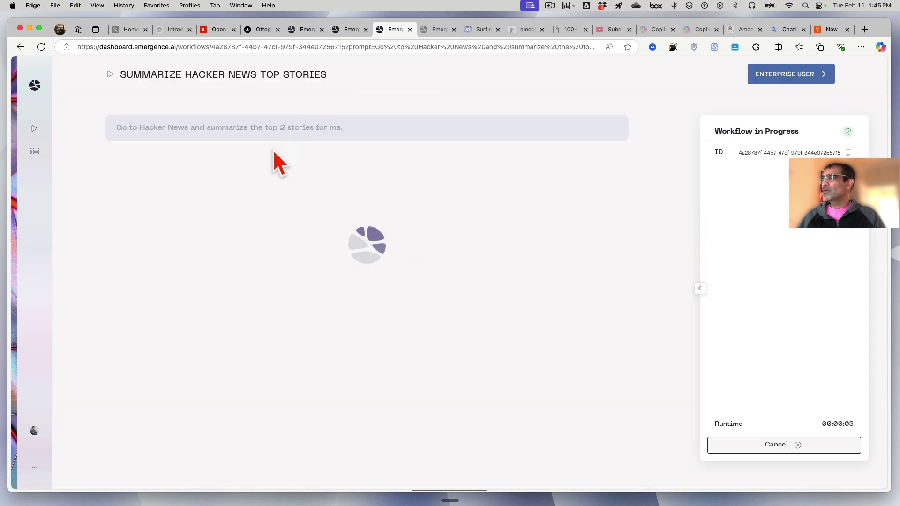
left_click(353, 32)
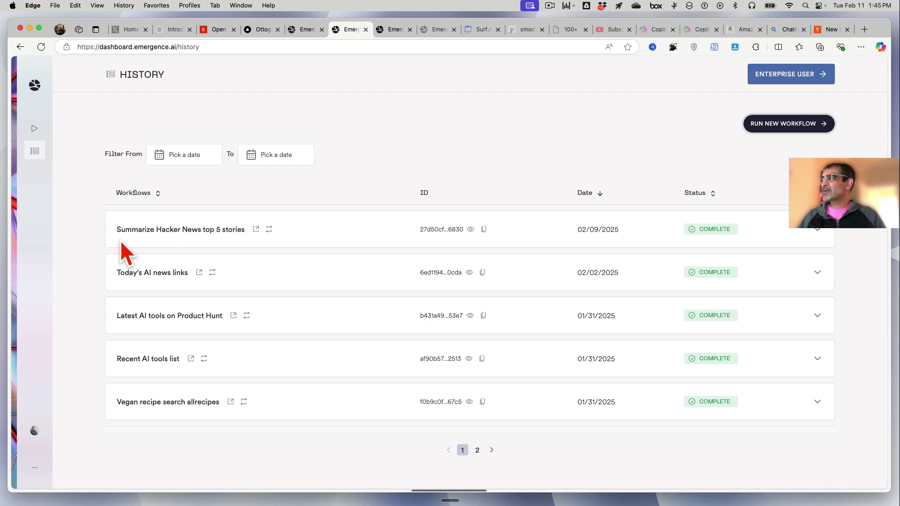
left_click(256, 229)
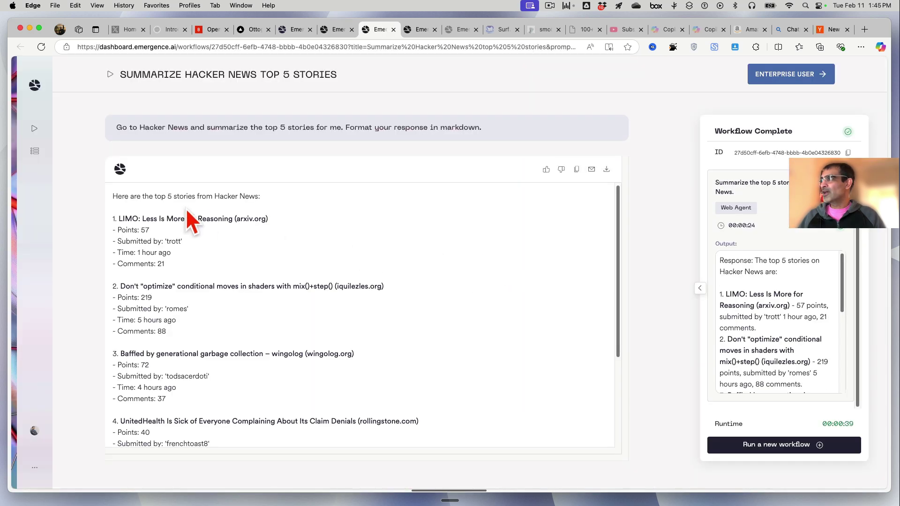
triple_click(190, 220)
scroll(430, 305, "down", 1)
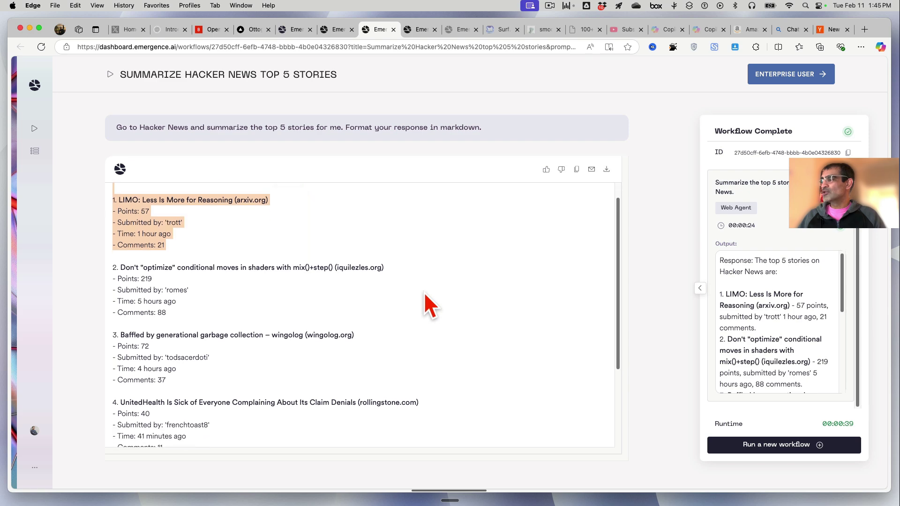
scroll(430, 305, "down", 5)
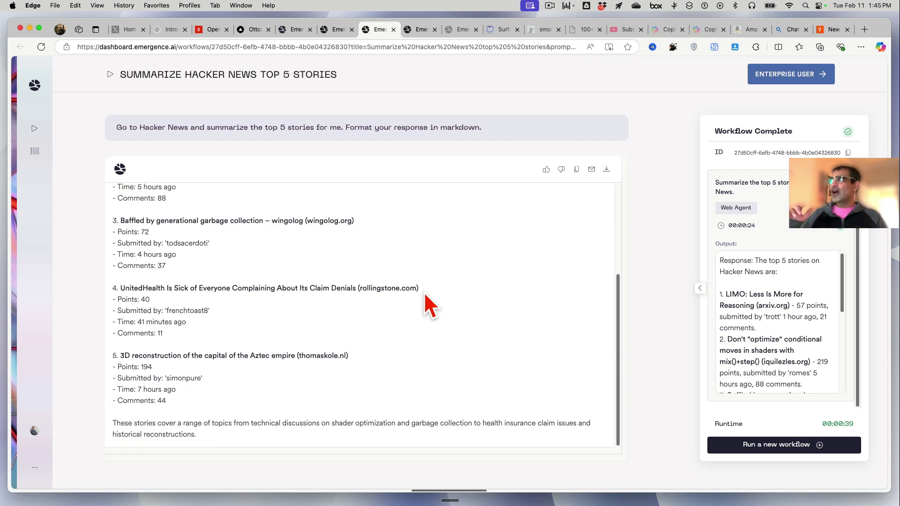
- Return to Open Operator and highlight its step 2 summary of the two stories
left_click(206, 30)
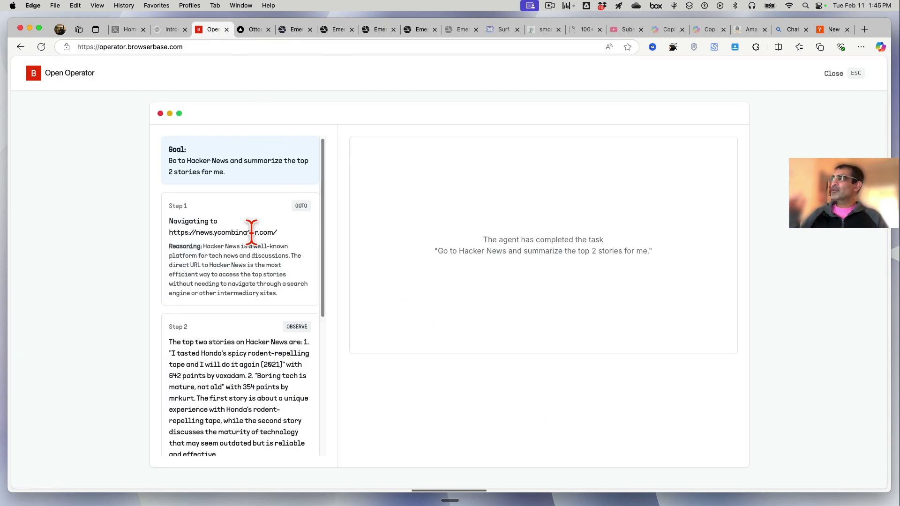
left_click_drag(227, 364, 267, 446)
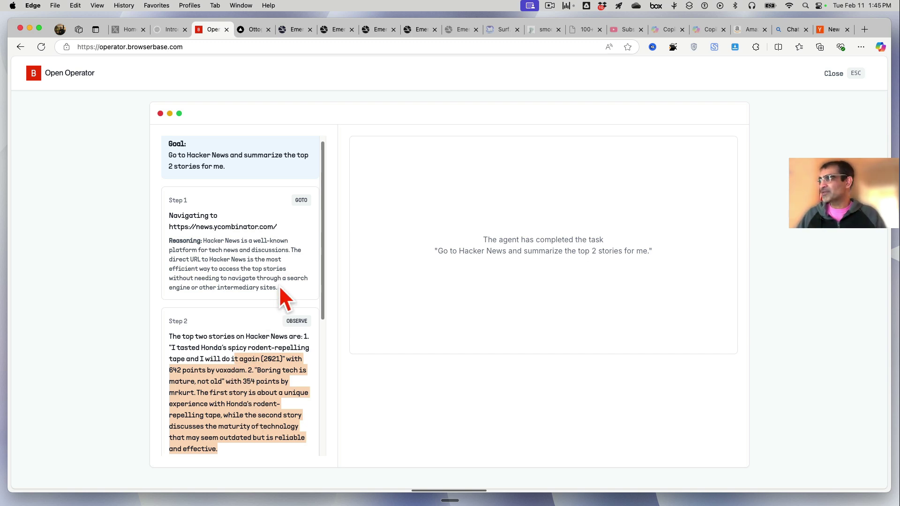
- Step through the Emergence homepage, history, top-5 result and top-2 workflow tabs
left_click(298, 37)
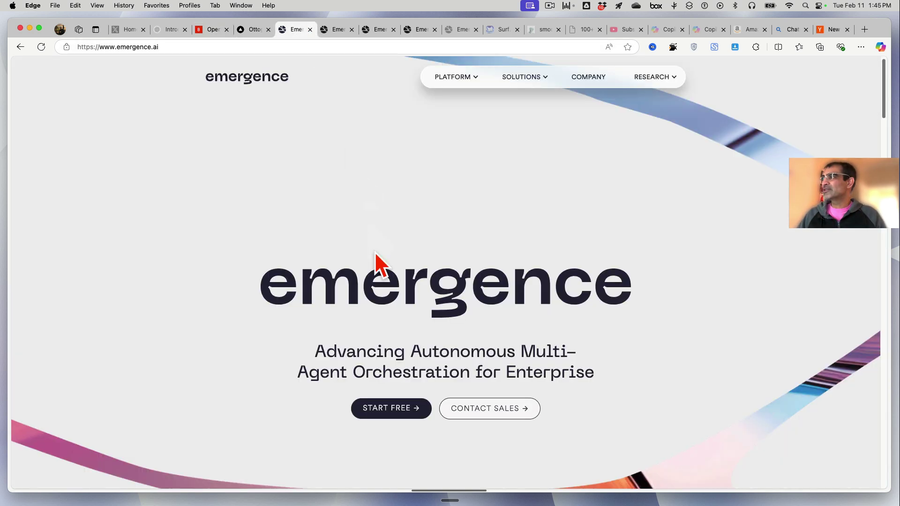
left_click(330, 38)
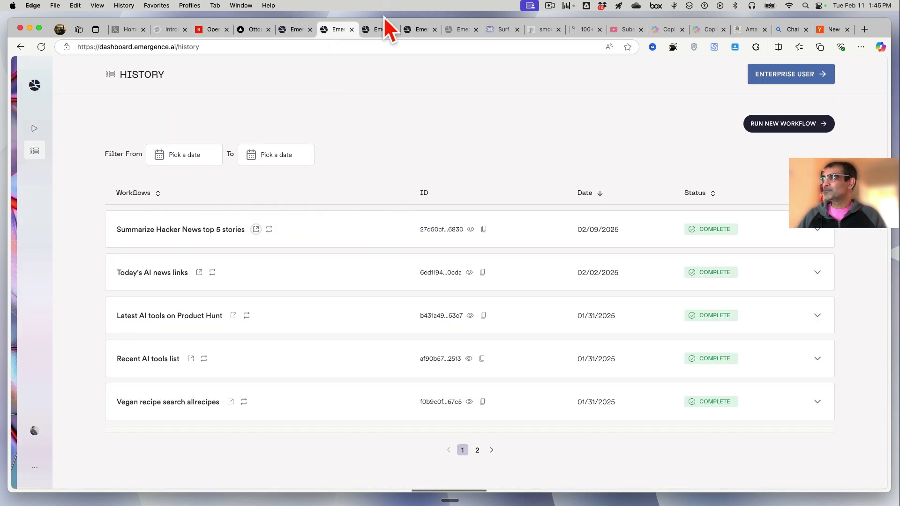
left_click(379, 31)
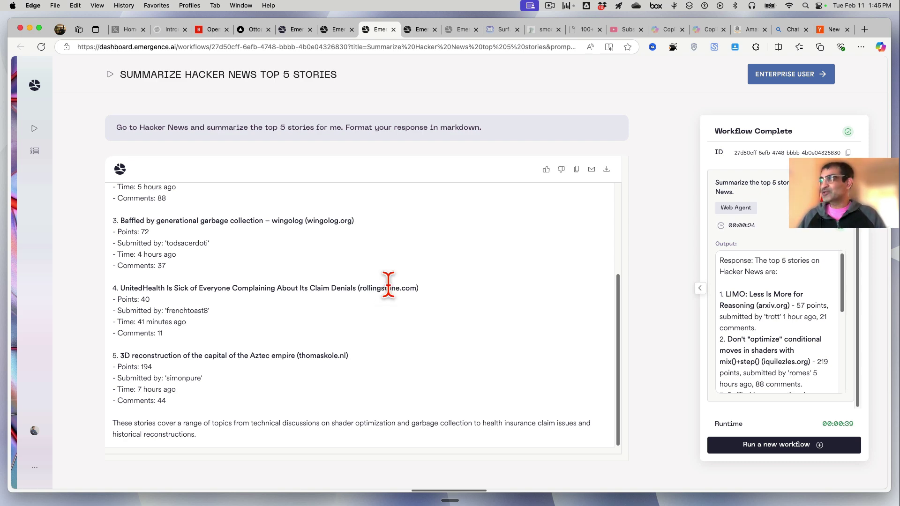
left_click(413, 37)
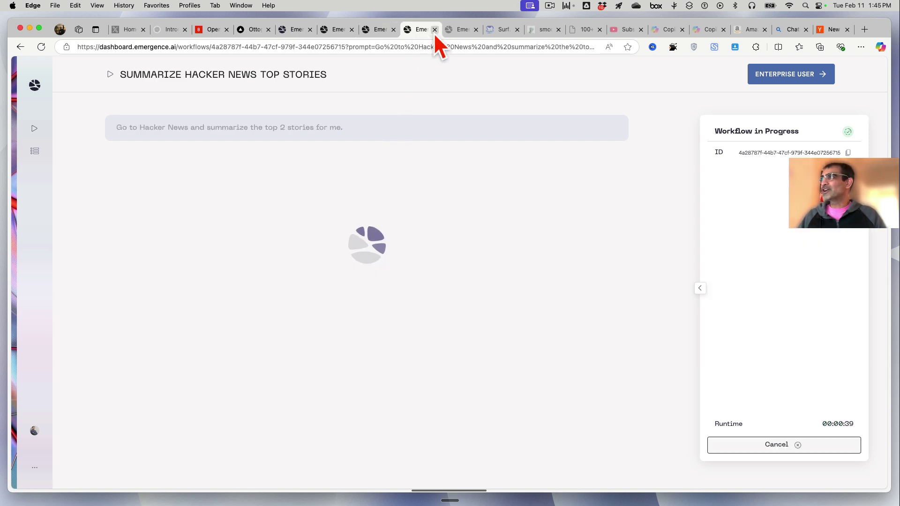
- Close the two leftover workflow tabs and scroll up the completed top-5 summary
left_click(434, 31)
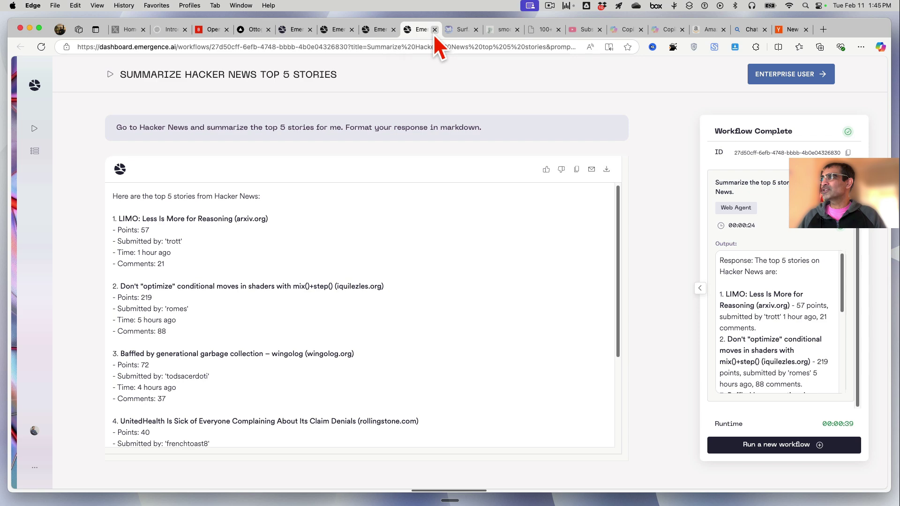
left_click(434, 31)
left_click(412, 32)
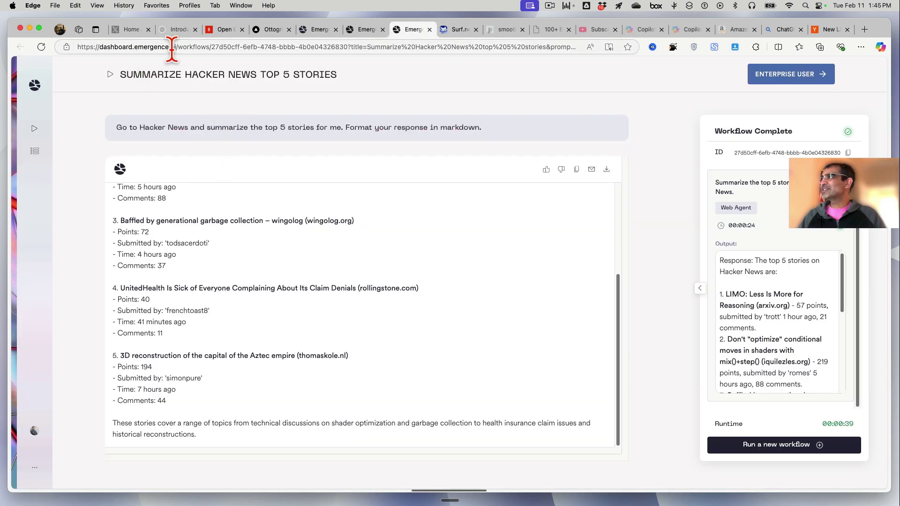
scroll(361, 309, "up", 5)
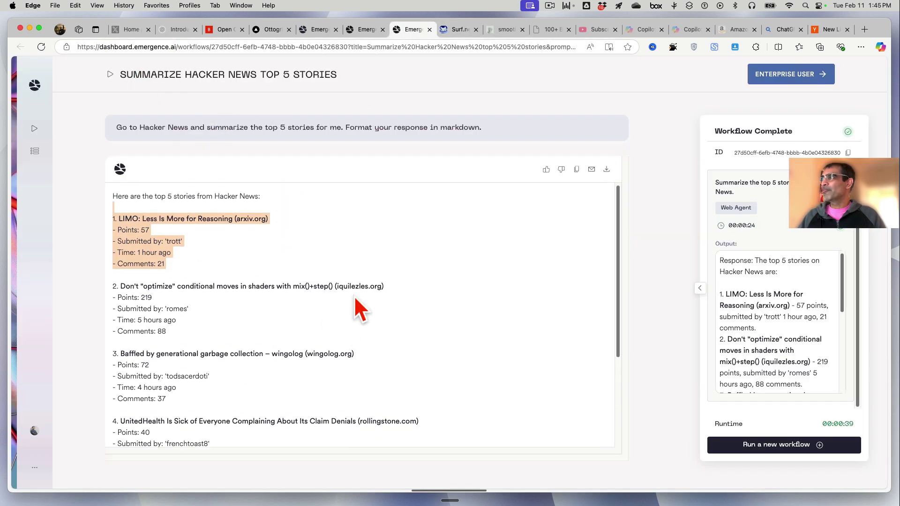
- On the Surf.new tab, paste the top-2 Hacker News summary request and show Agent Settings
left_click(451, 31)
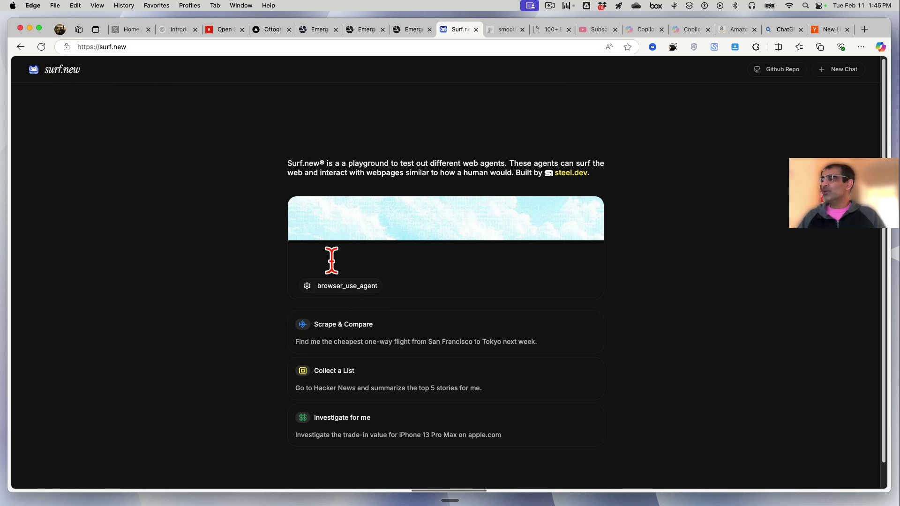
type("Go to Hacker News and summarize the top 2 stories for me.")
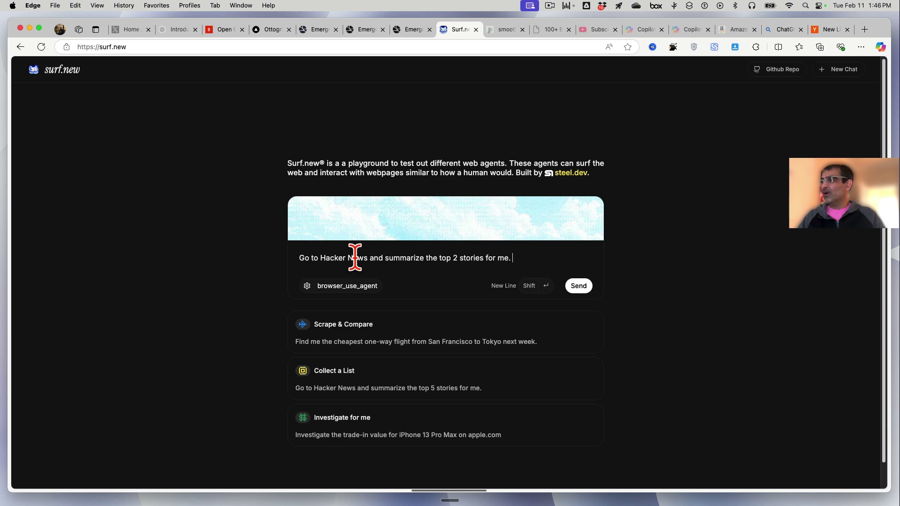
left_click(359, 287)
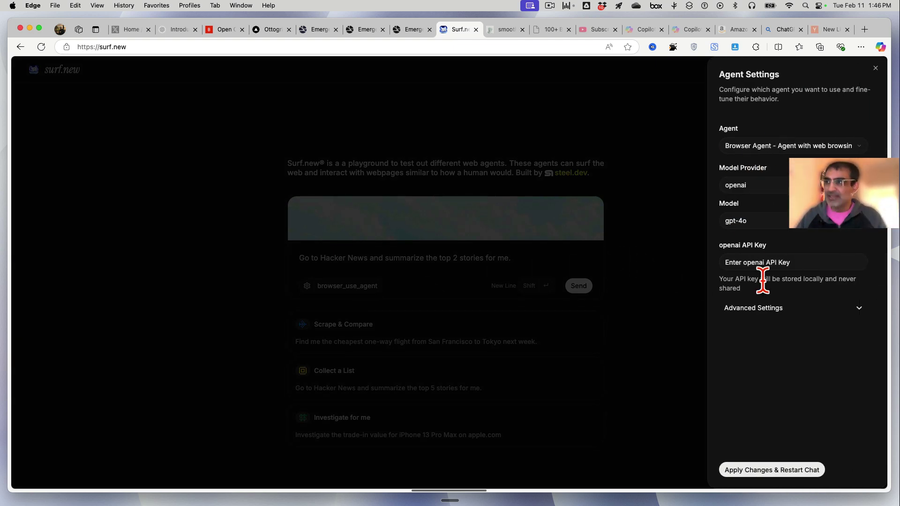
- Browse the agent, provider and OpenAI model lists, leaving browser_use_agent and openai unchanged
left_click(803, 146)
left_click(804, 148)
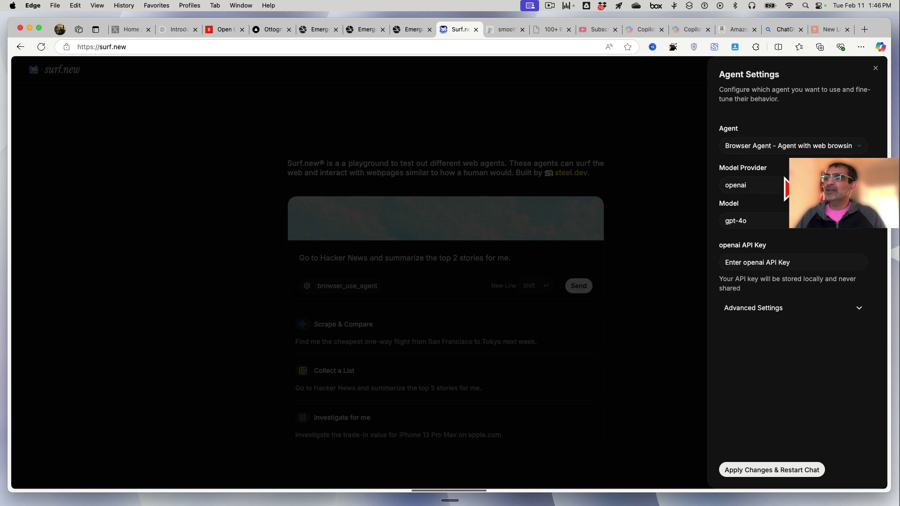
left_click(781, 186)
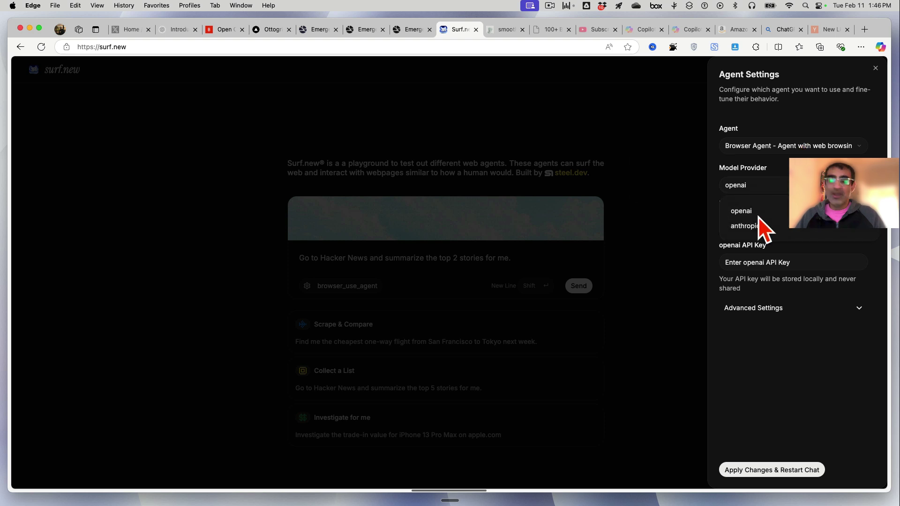
left_click(758, 214)
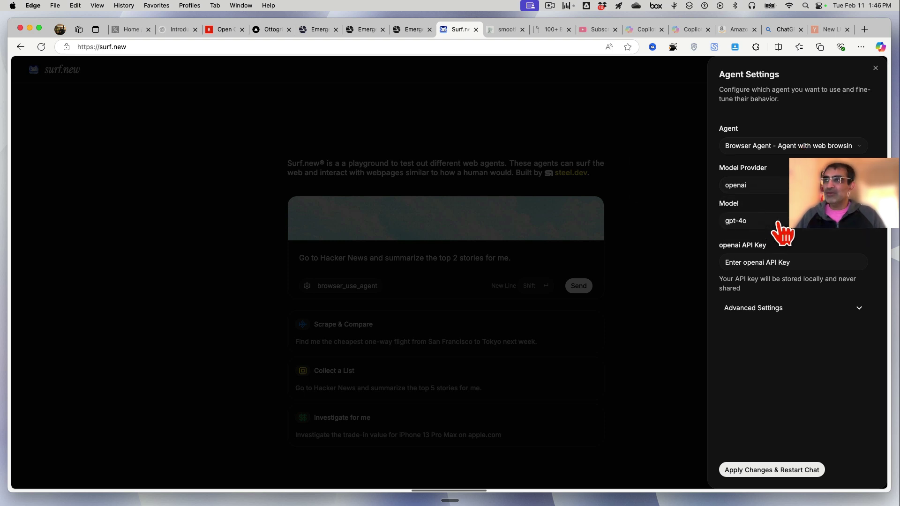
left_click(780, 223)
left_click(779, 223)
- Switch the model provider to anthropic with claude-3-opus-20240229 and close Agent Settings
left_click(759, 189)
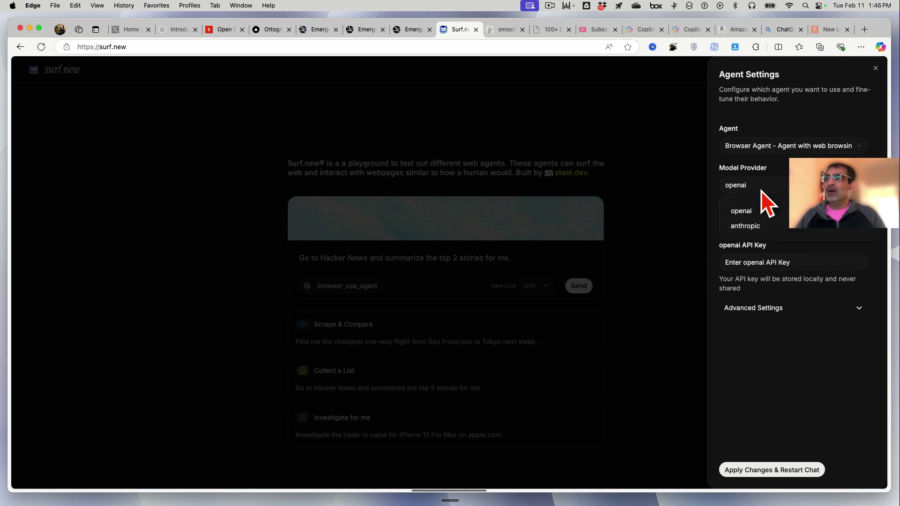
left_click(758, 227)
left_click(765, 223)
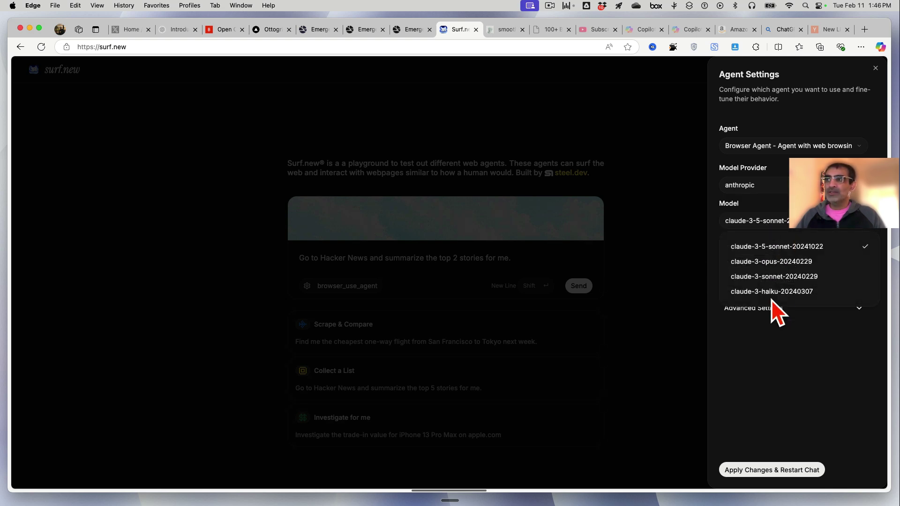
left_click(773, 262)
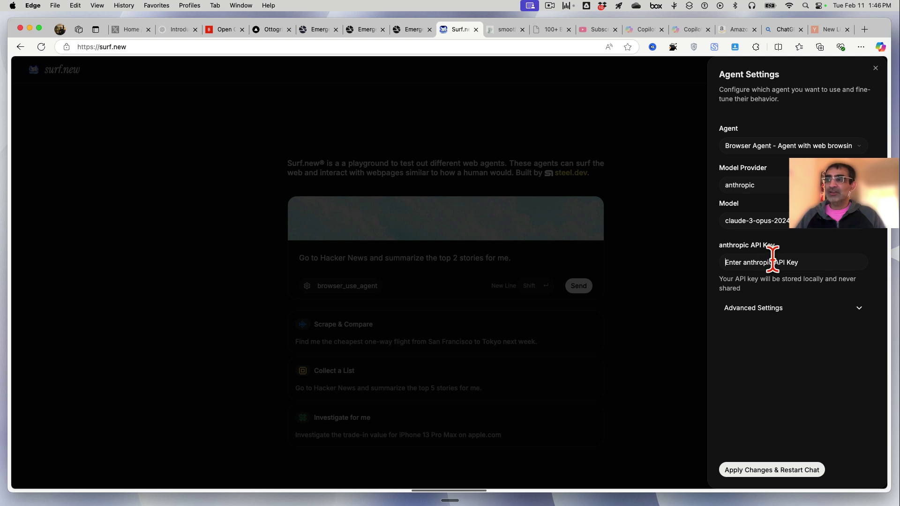
left_click(639, 364)
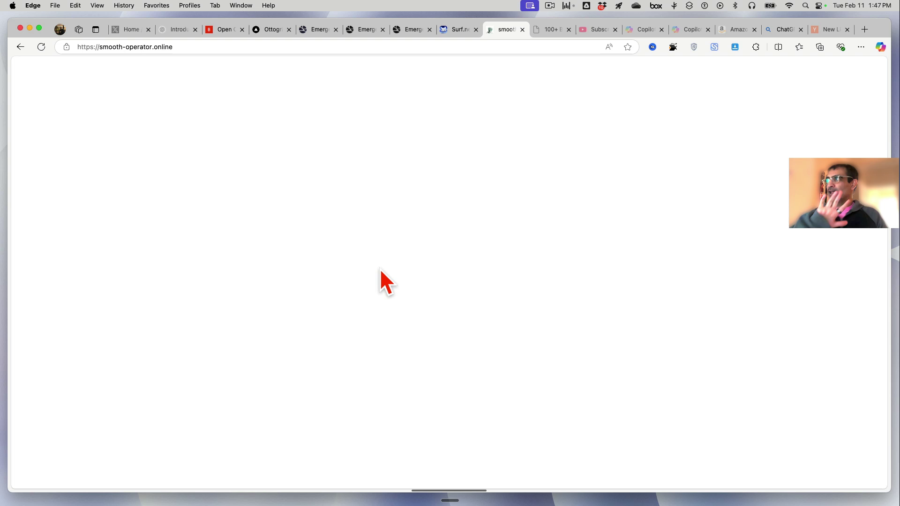
- Reload smooth-operator.online and highlight its tagline and the Download App card description
left_click(41, 47)
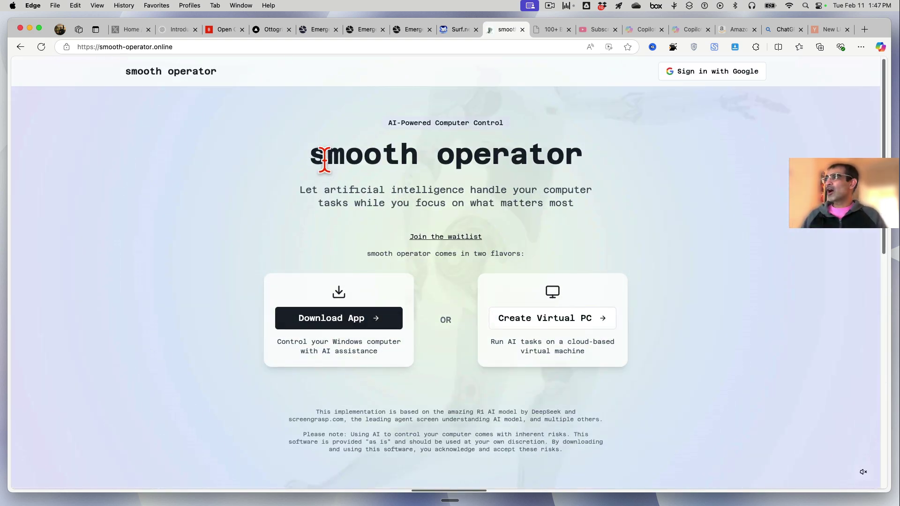
triple_click(539, 197)
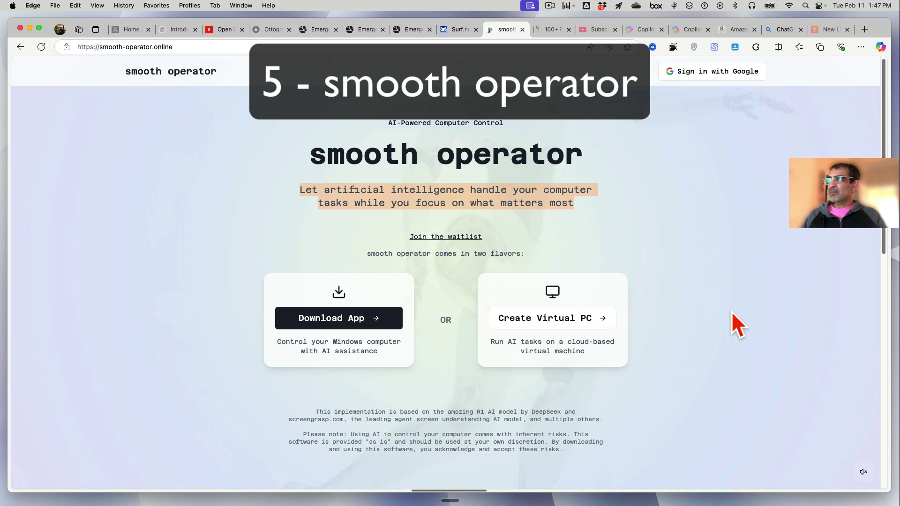
scroll(746, 319, "down", 5)
scroll(746, 321, "up", 5)
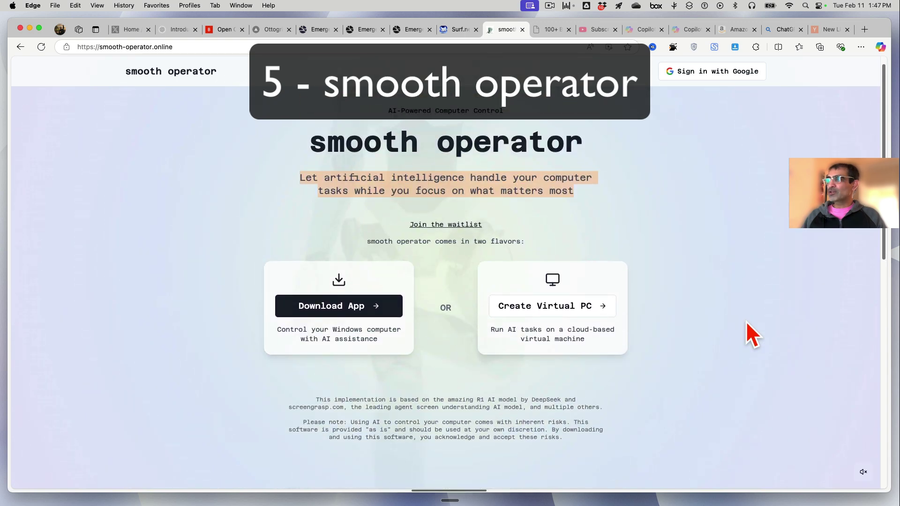
left_click_drag(343, 341, 403, 370)
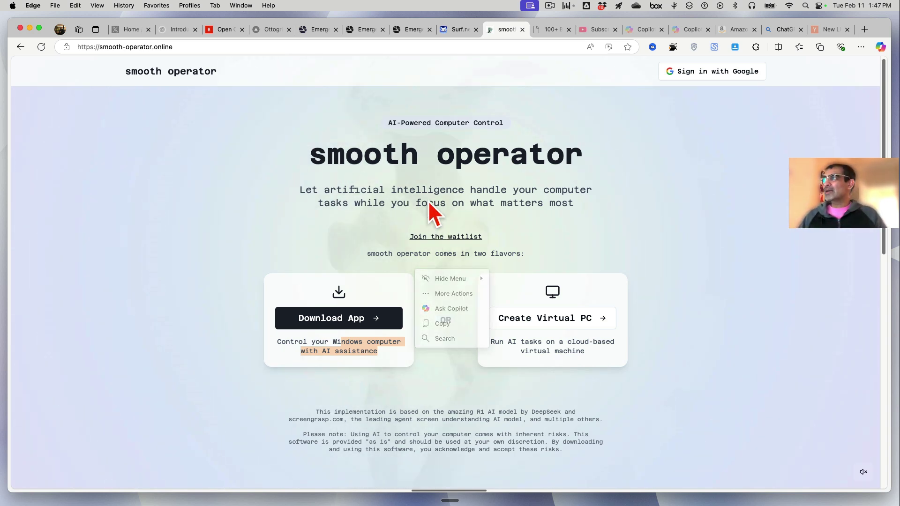
left_click_drag(364, 192, 599, 209)
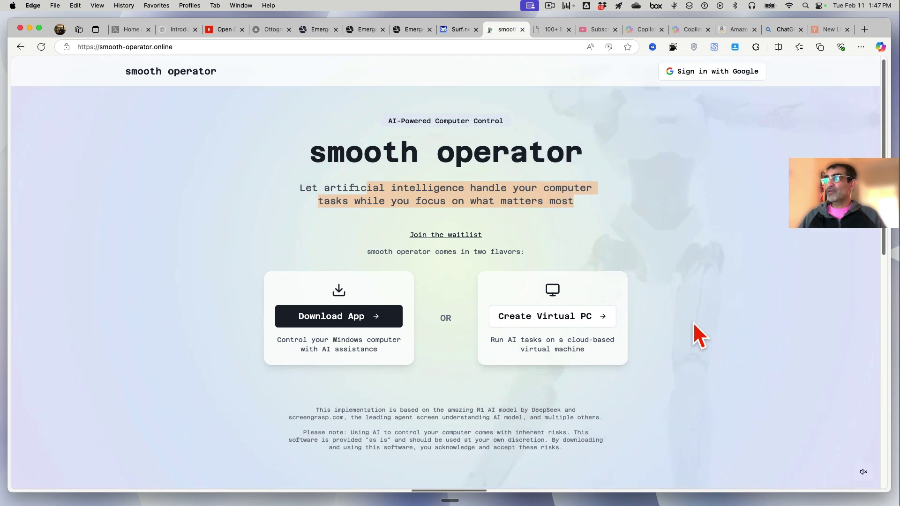
scroll(699, 336, "down", 12)
scroll(701, 325, "up", 12)
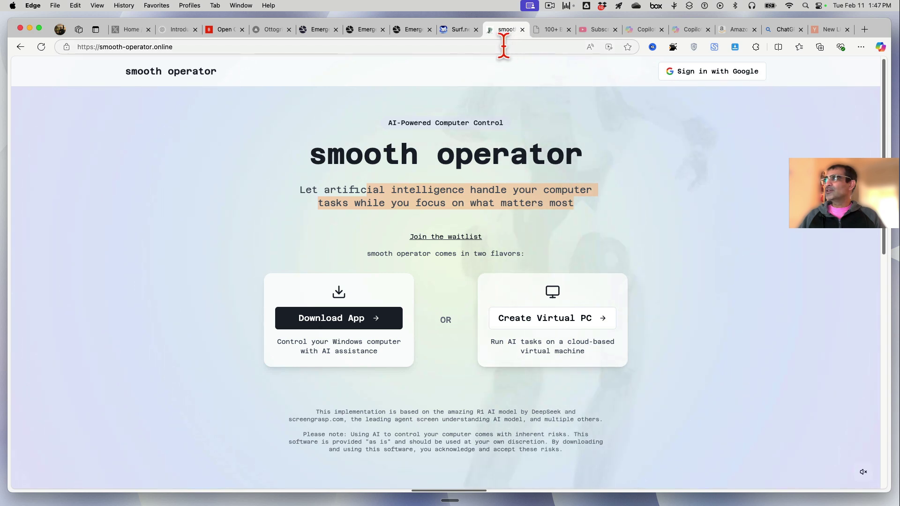
- On the Introducing Operator page, select the word Operator in the headline
left_click(174, 30)
left_click(568, 251)
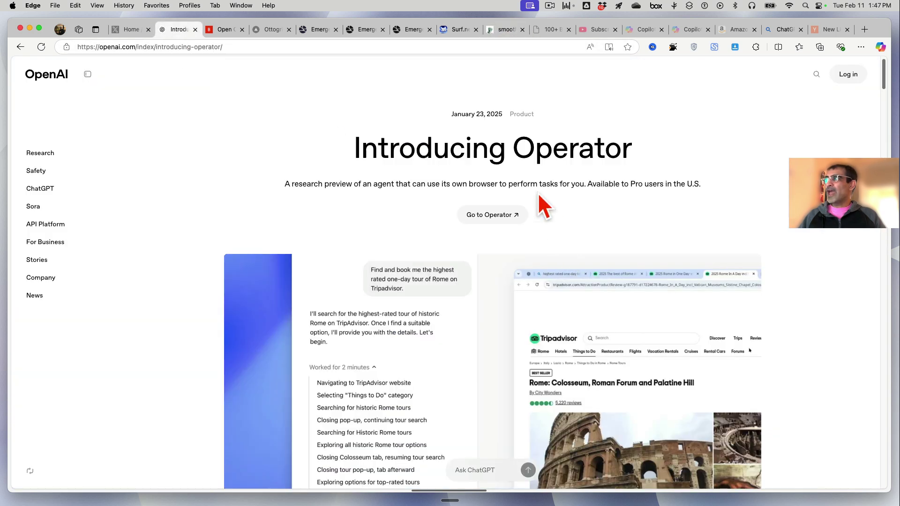
double_click(563, 161)
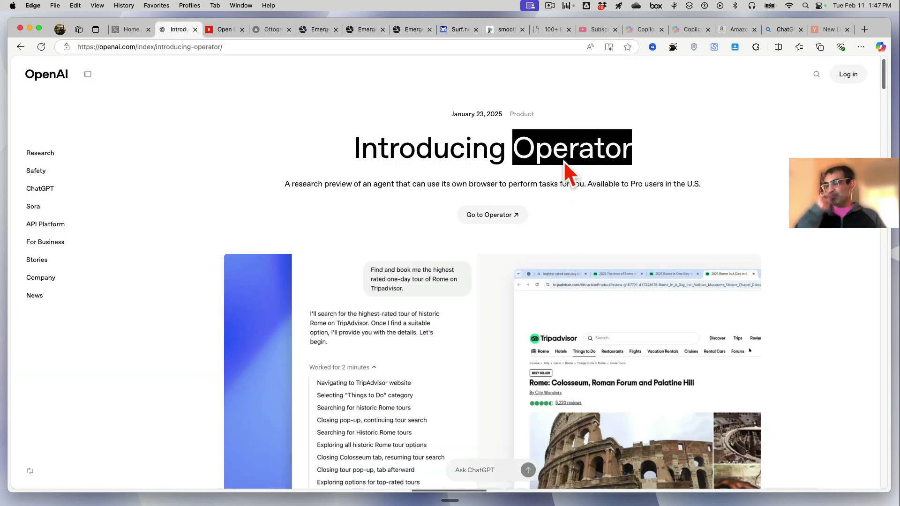